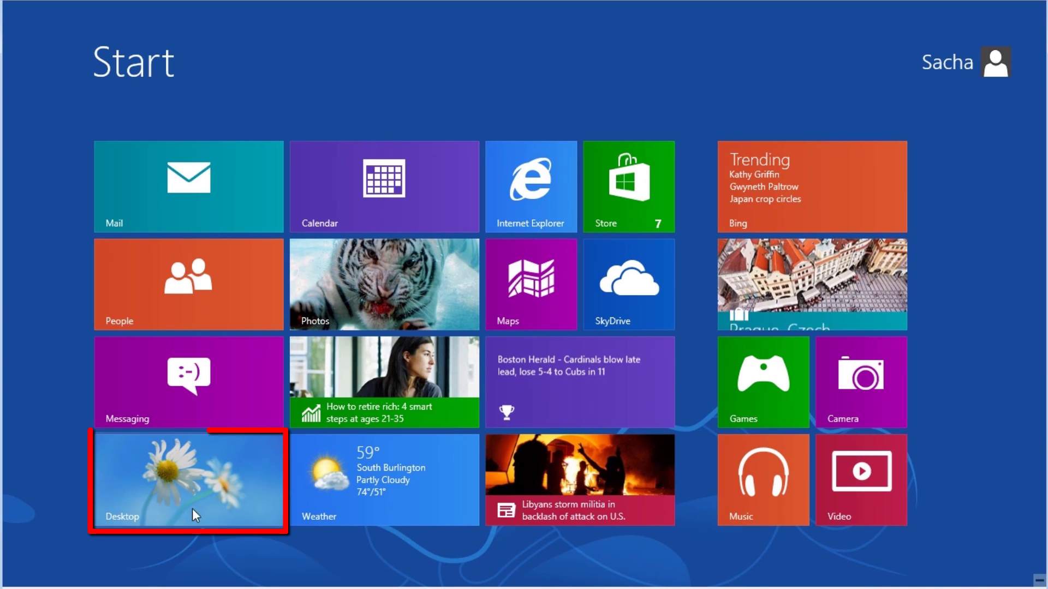
left_click(179, 486)
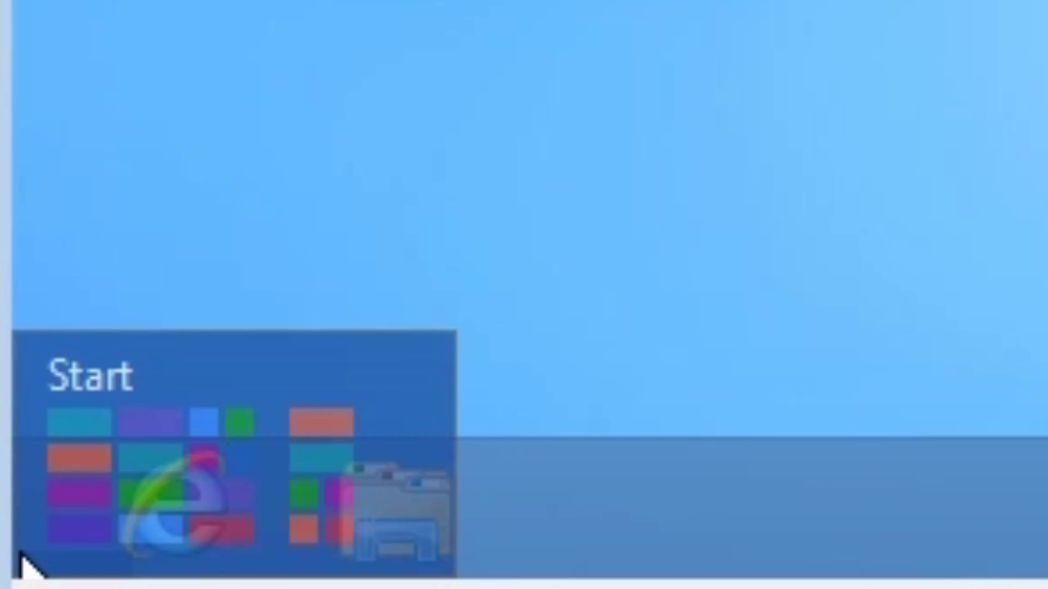
mouse_move(24, 573)
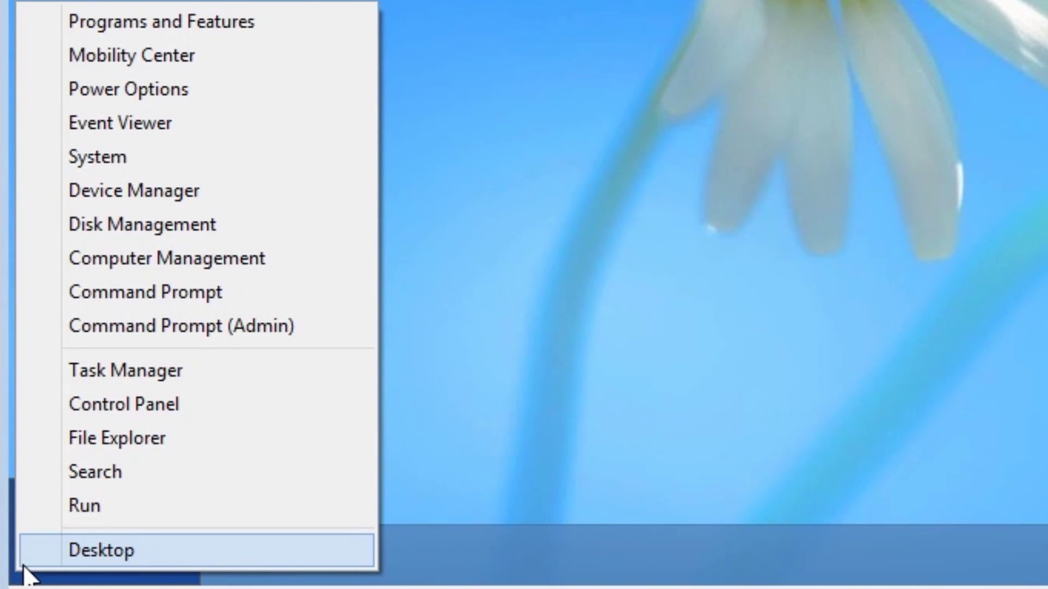
left_click(674, 442)
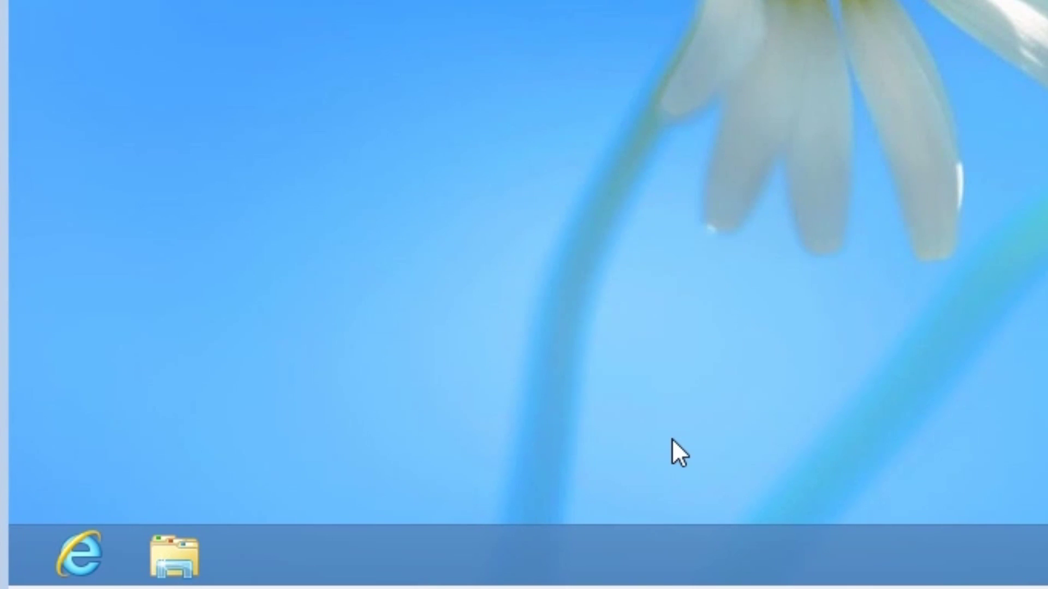
key("super+x")
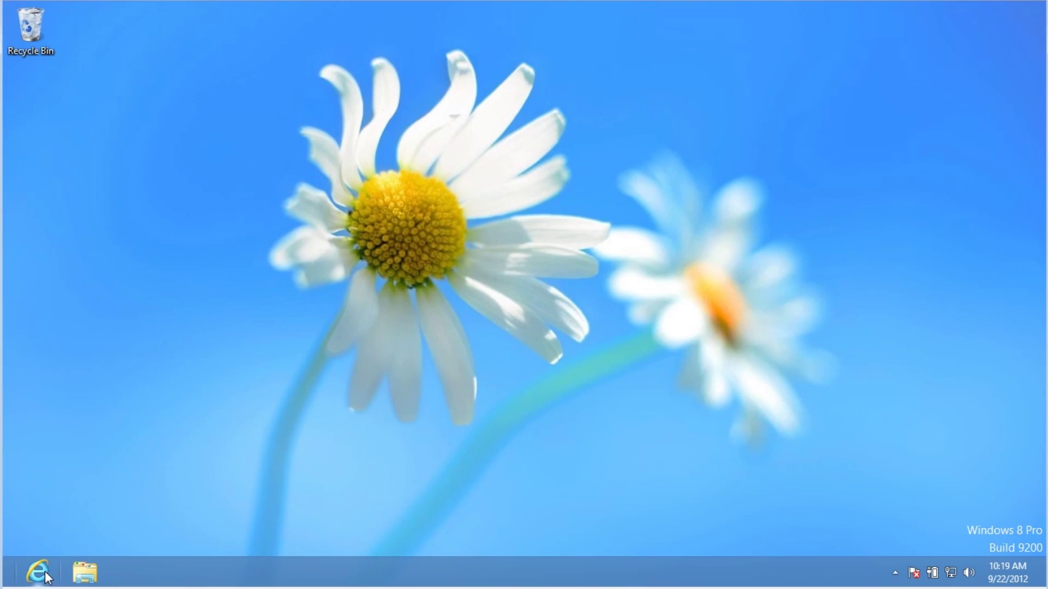
left_click(45, 571)
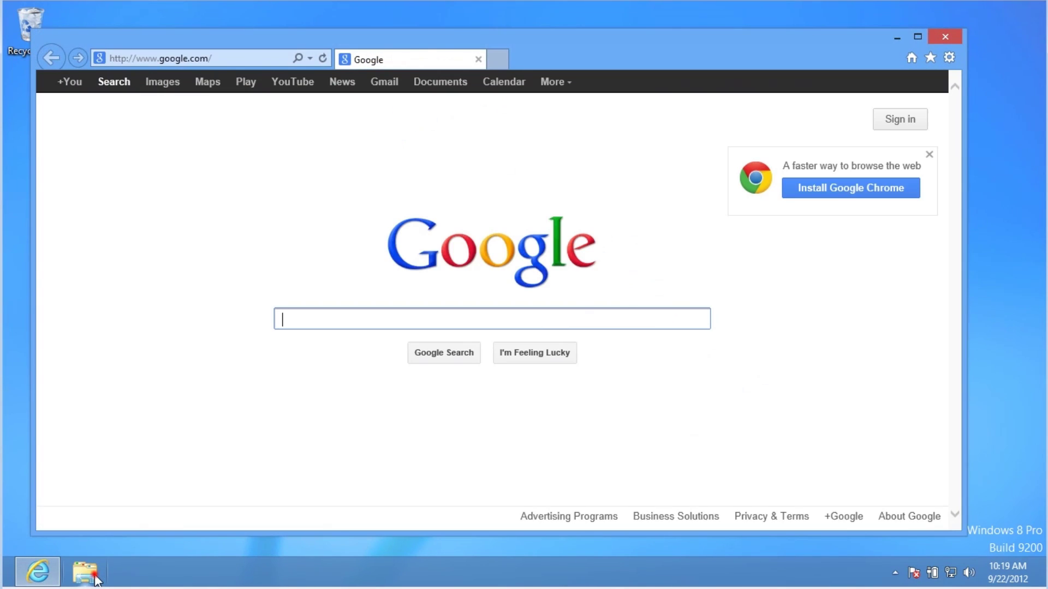
left_click(85, 572)
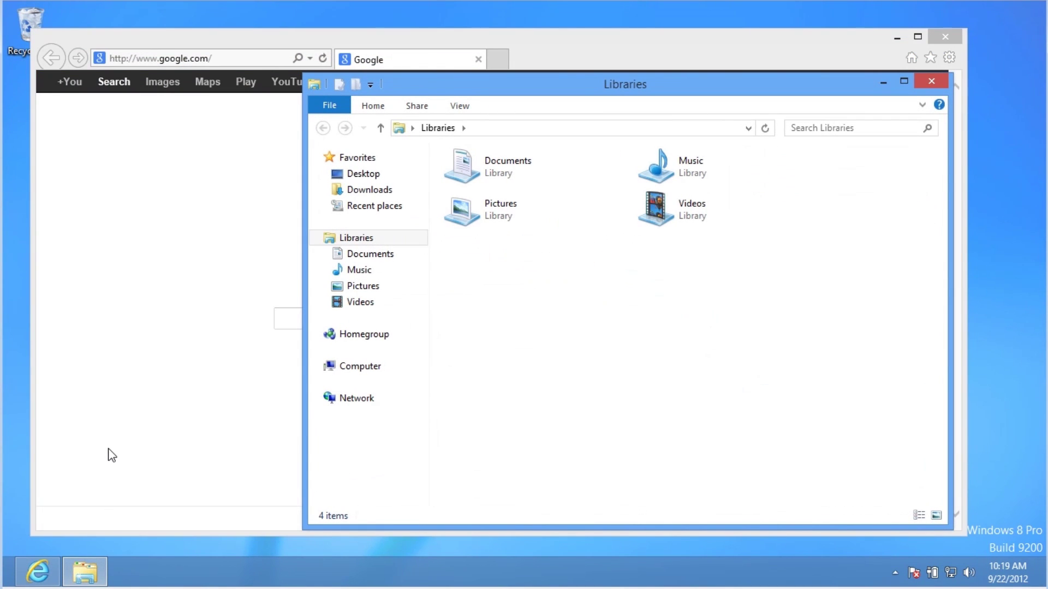
key("super+x")
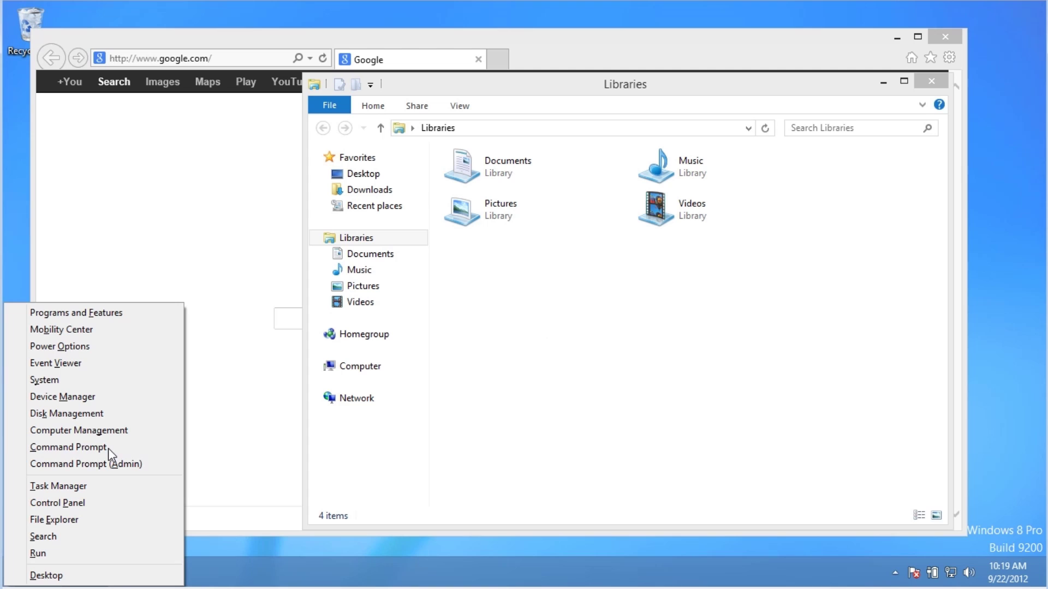
left_click(110, 579)
mouse_move(86, 572)
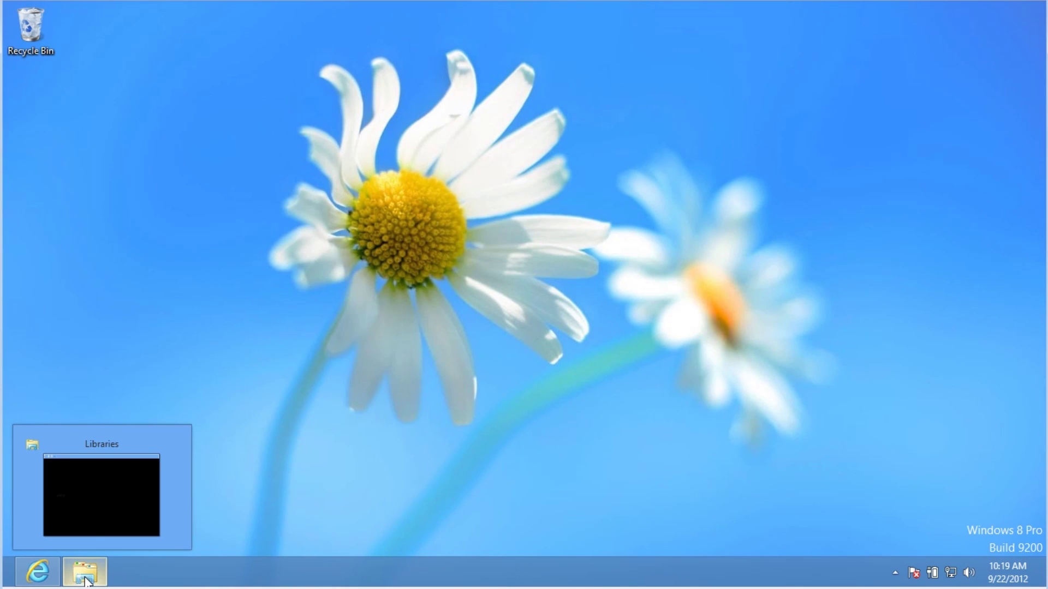
key("super+x")
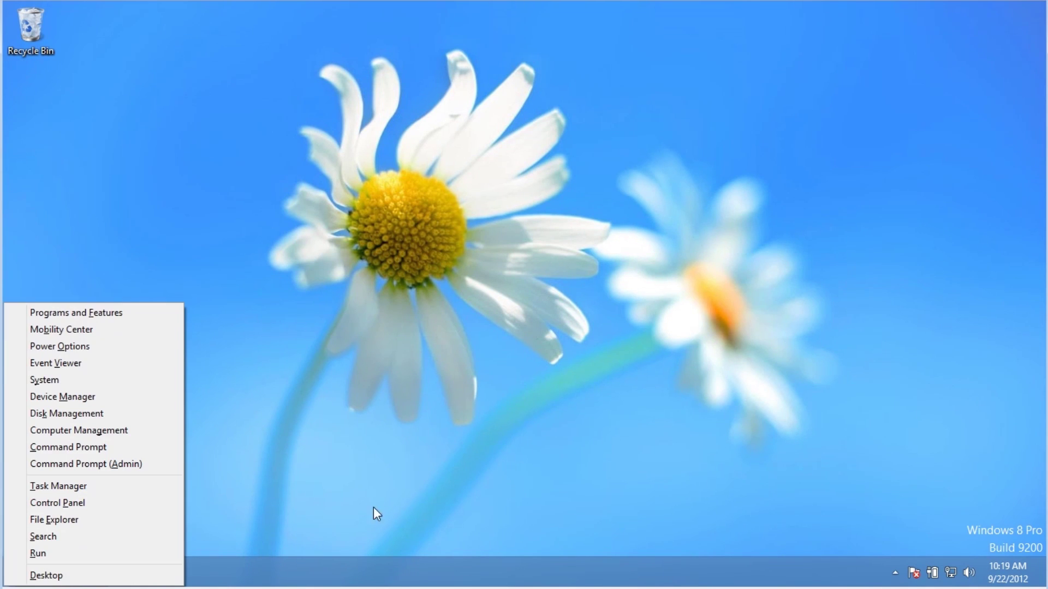
left_click(99, 576)
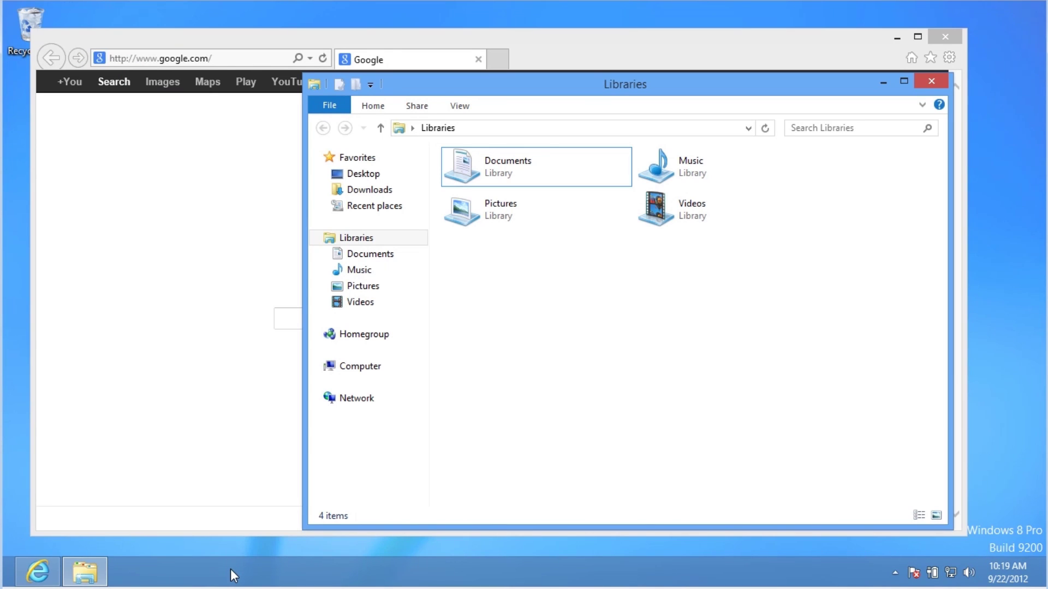
key("super")
key("super+x")
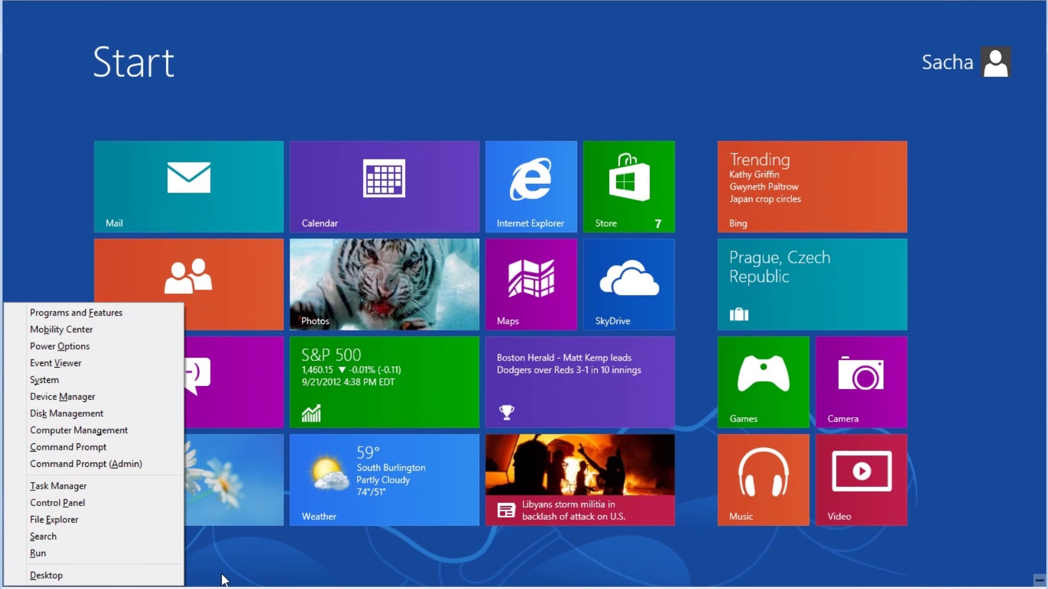
left_click(156, 576)
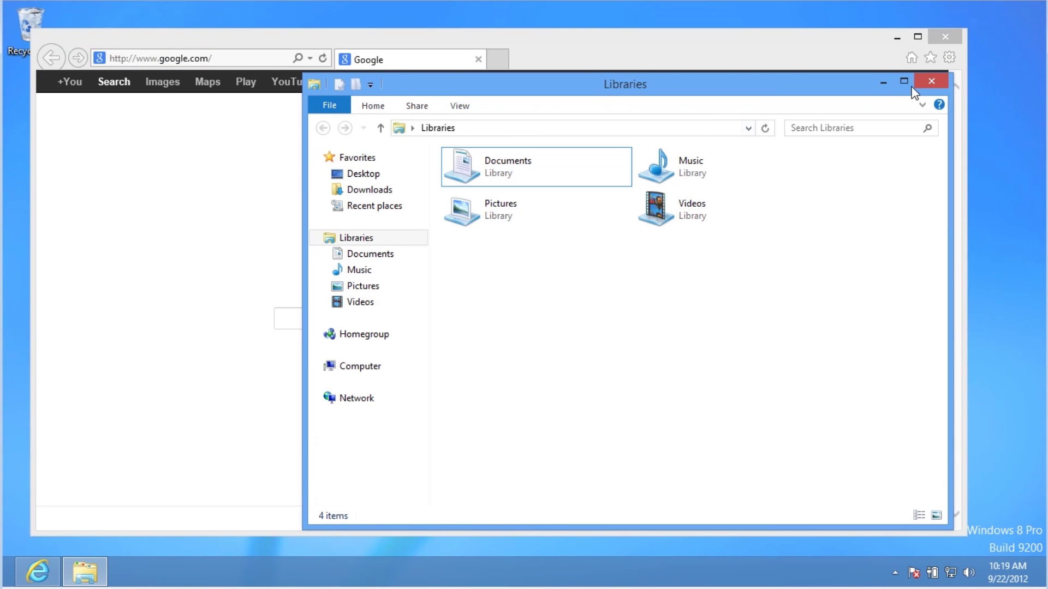
left_click(932, 82)
left_click(945, 36)
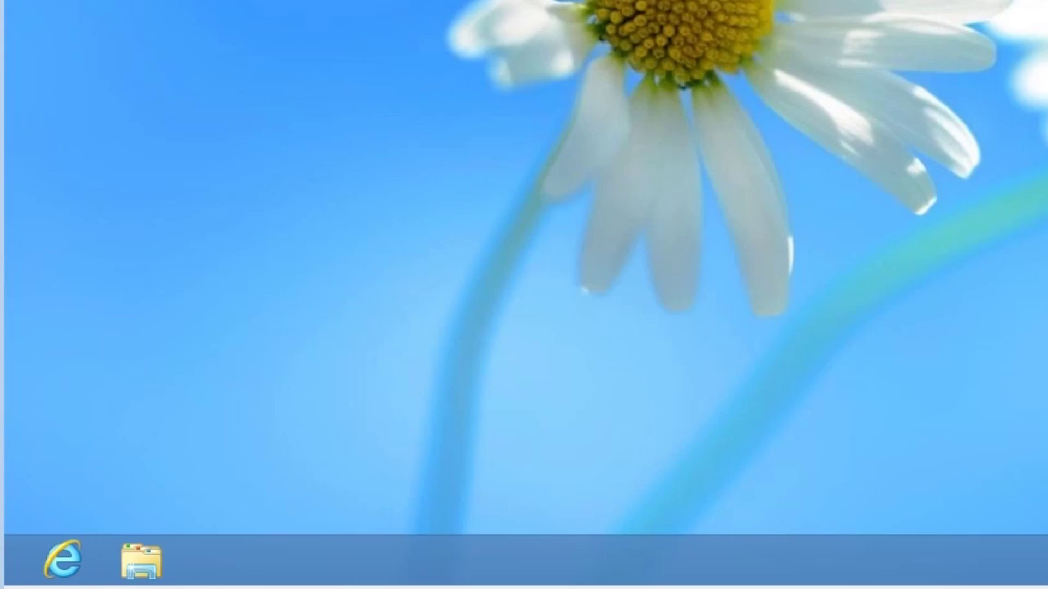
- Run 'control userpasswords2' from the Win+X Run dialog to list the computer's users
key("super+x")
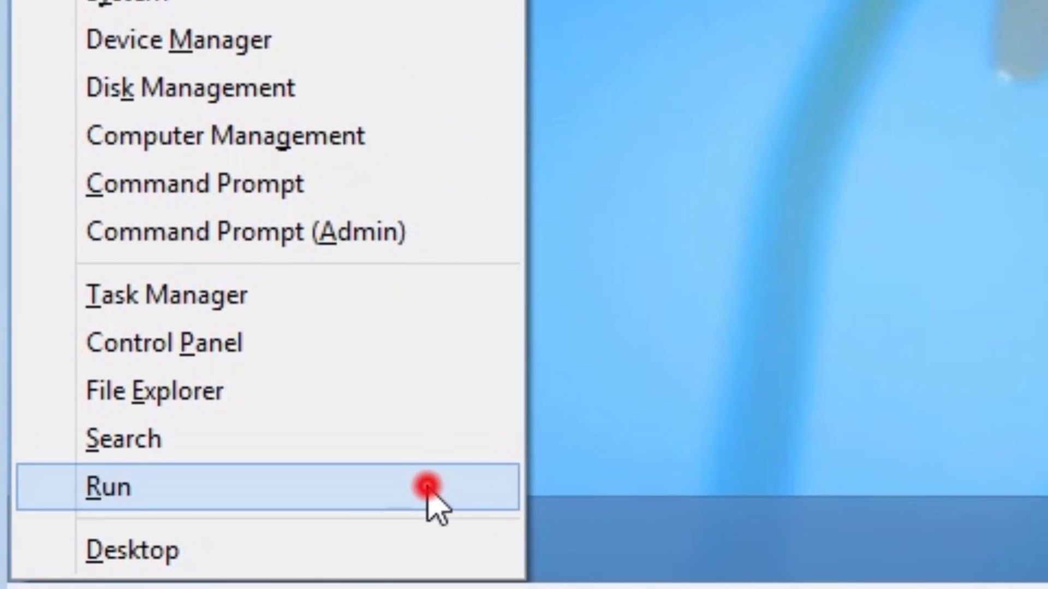
left_click(428, 486)
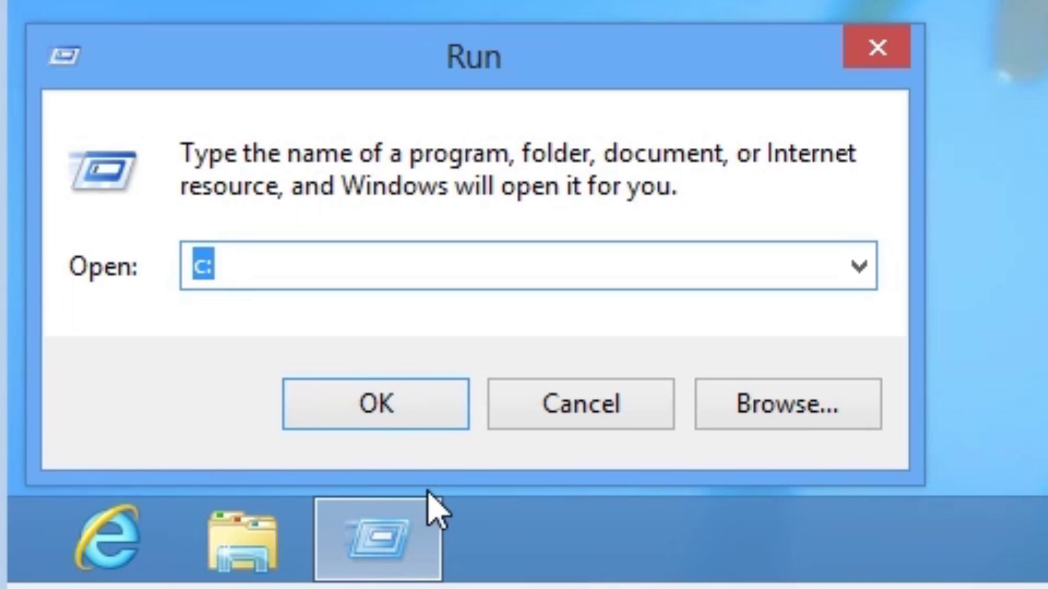
type("contro")
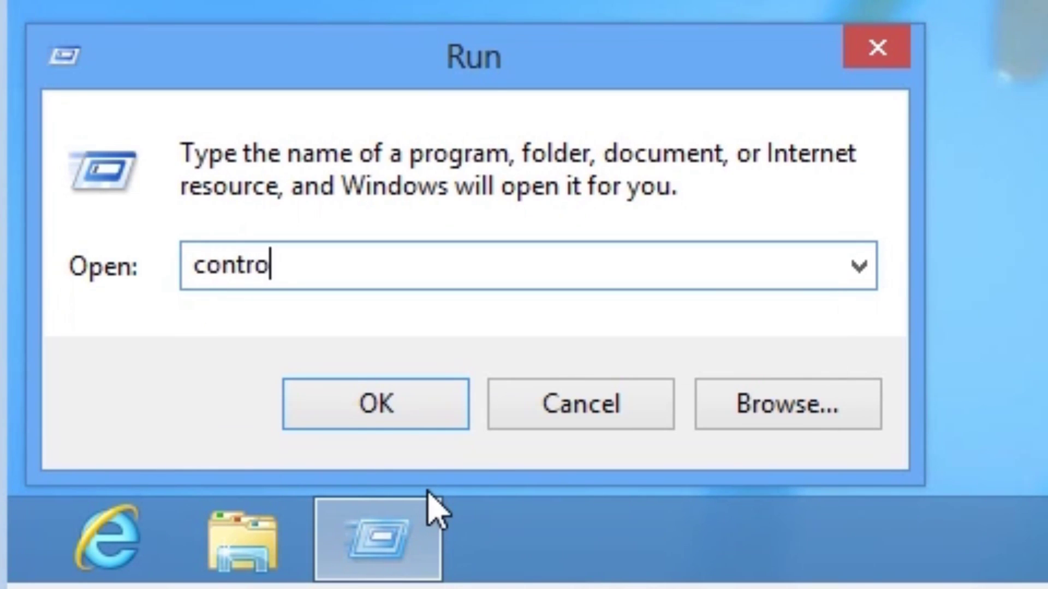
type("l userpasswor")
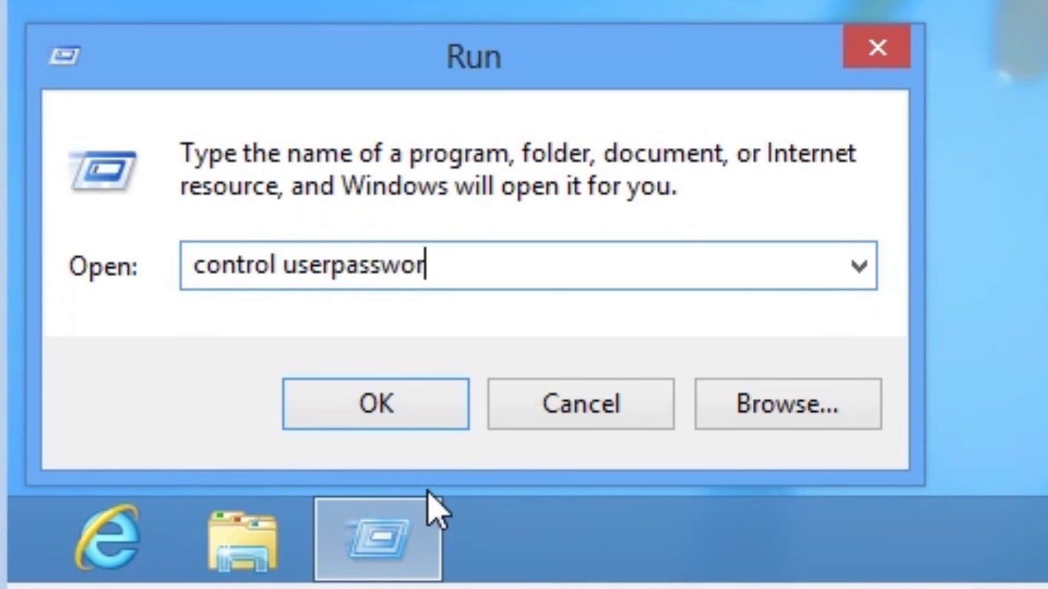
type("ds2")
key("Return")
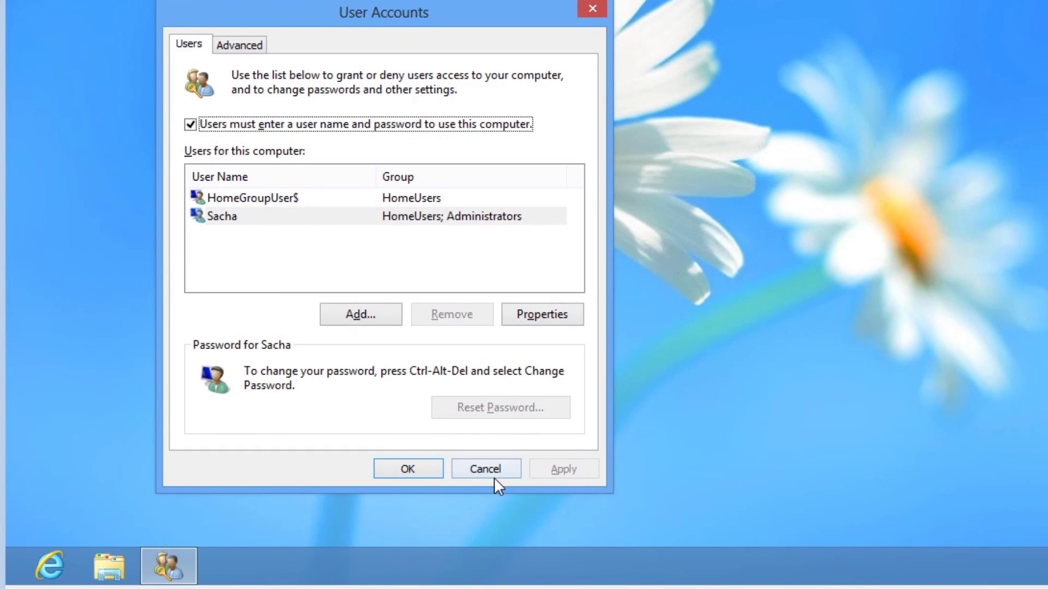
- Cancel User Accounts, then open Search, File Explorer and Control Panel from the Win+X menu
left_click(486, 469)
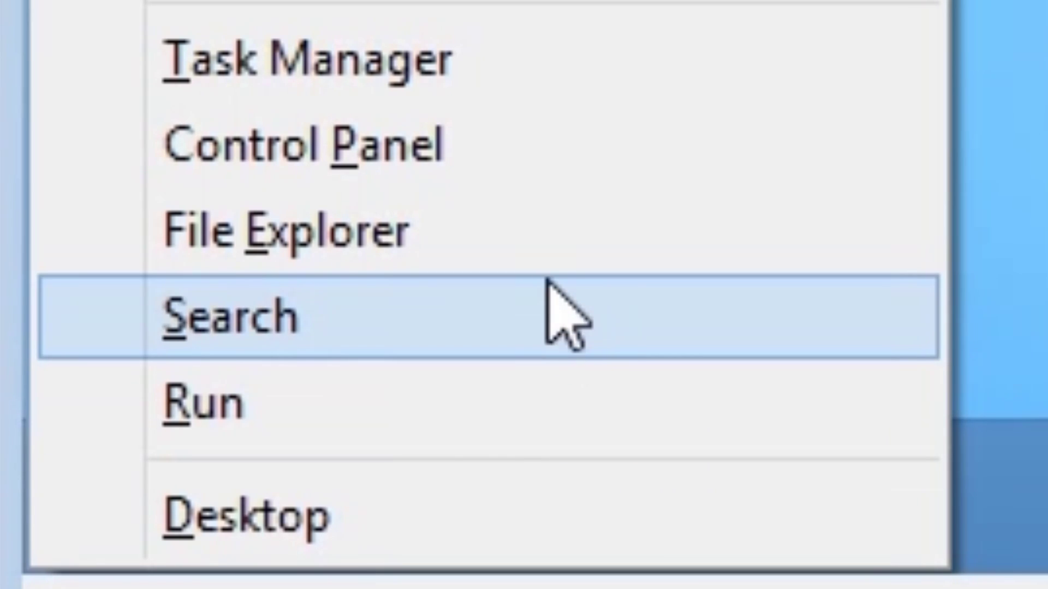
left_click(547, 297)
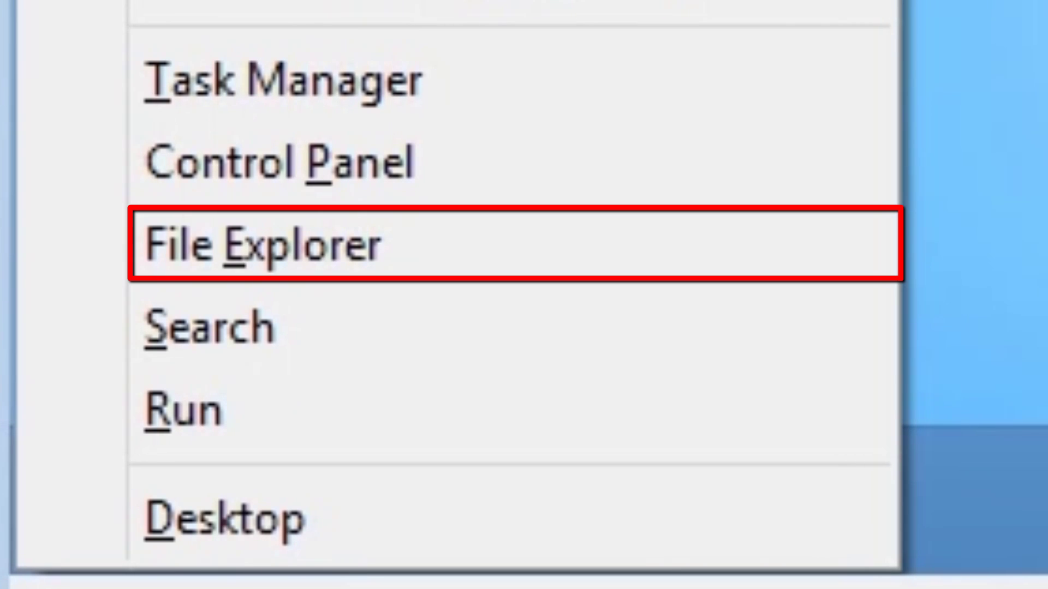
left_click(343, 262)
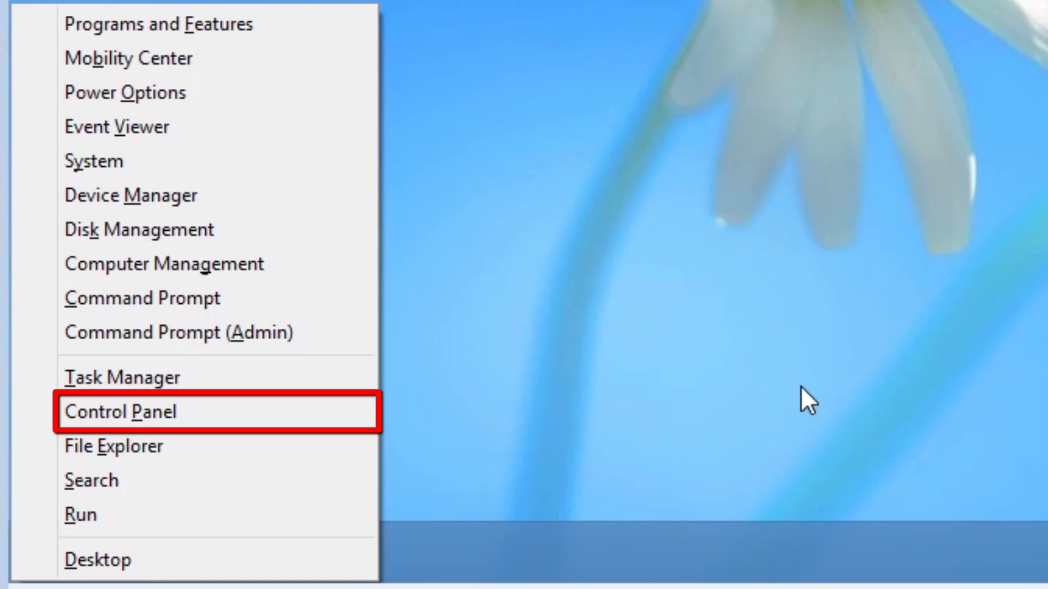
left_click(305, 409)
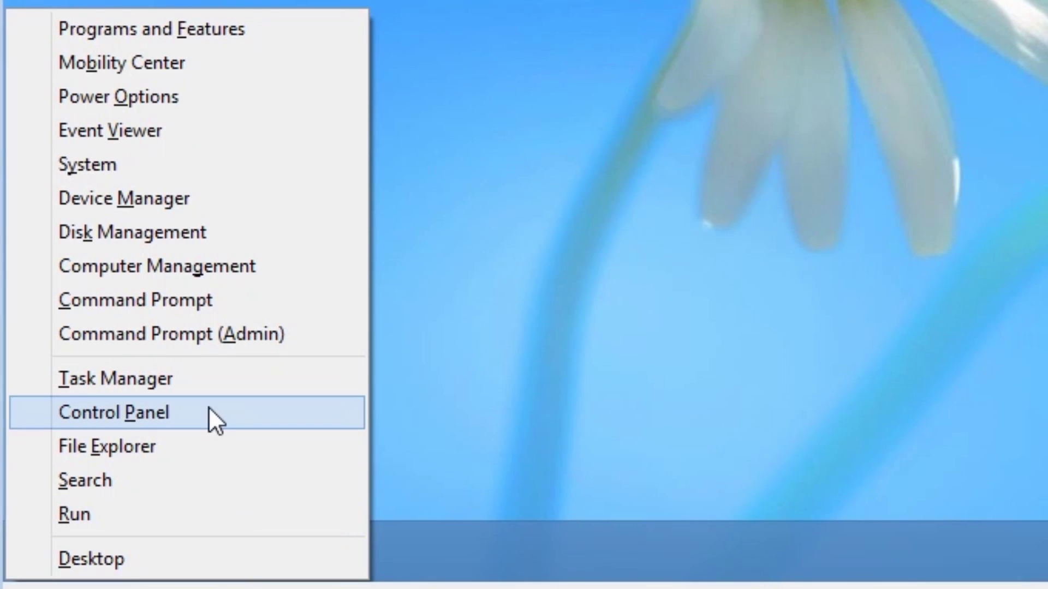
- Open Task Manager, end Internet Explorer, and expand to the detailed view
left_click(204, 387)
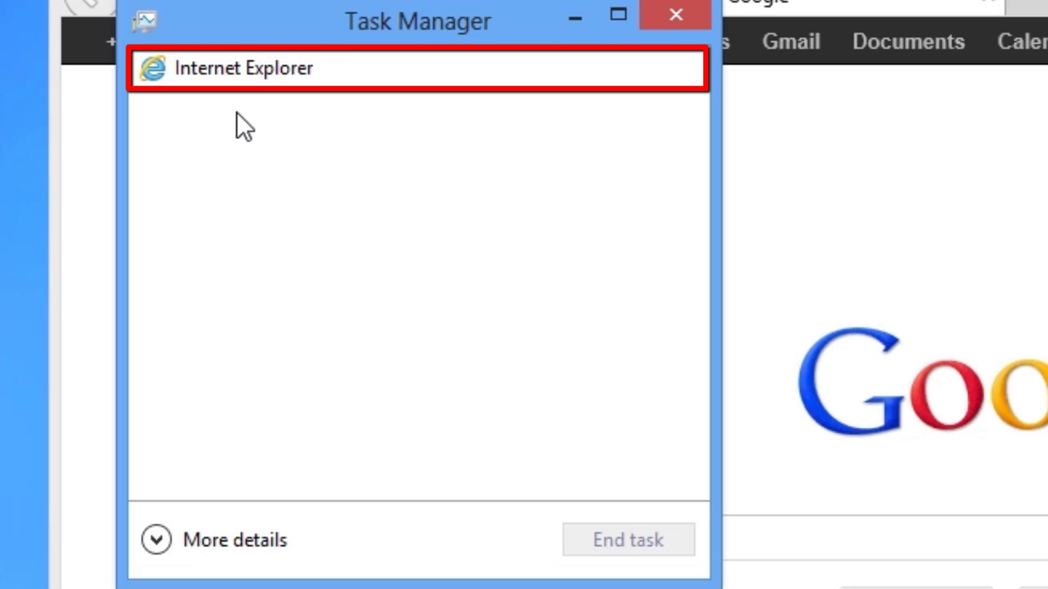
left_click(231, 74)
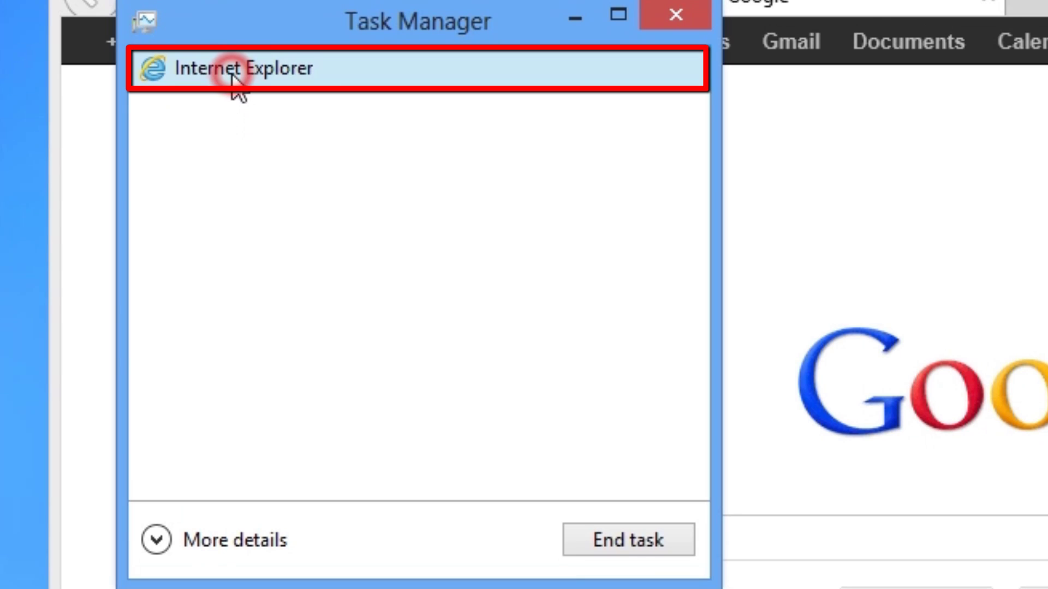
left_click(663, 548)
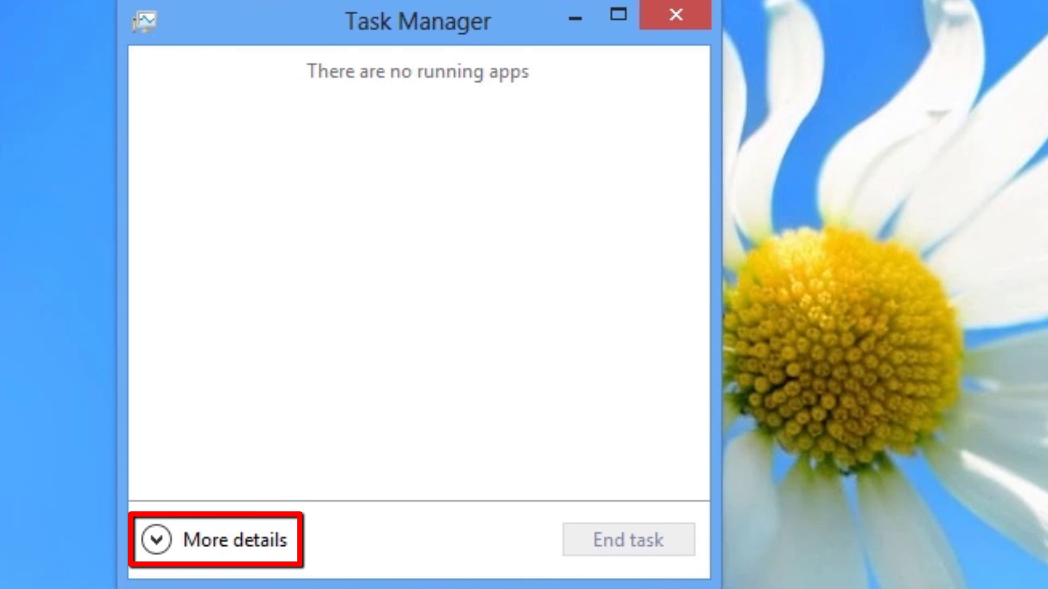
left_click(157, 541)
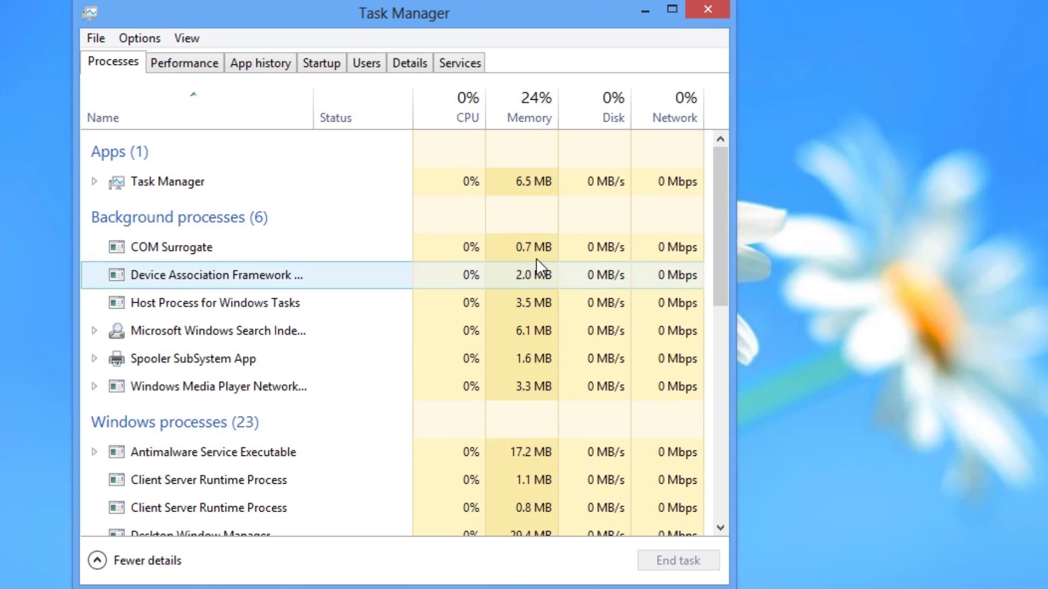
- View the Performance, App history, Startup, Users, Details and Services tabs, then return to Processes and close
left_click(184, 63)
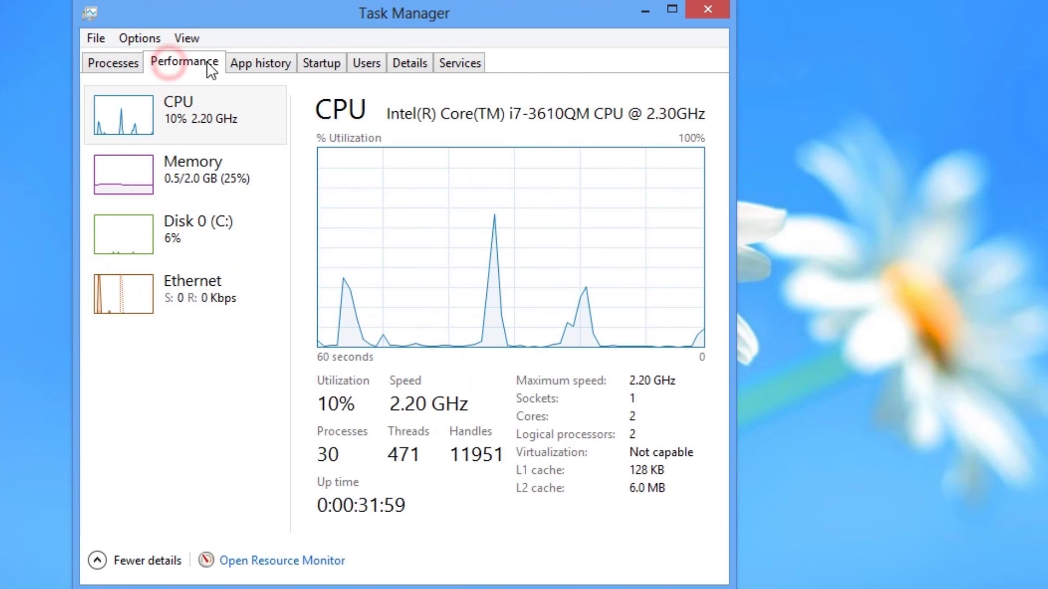
left_click(256, 64)
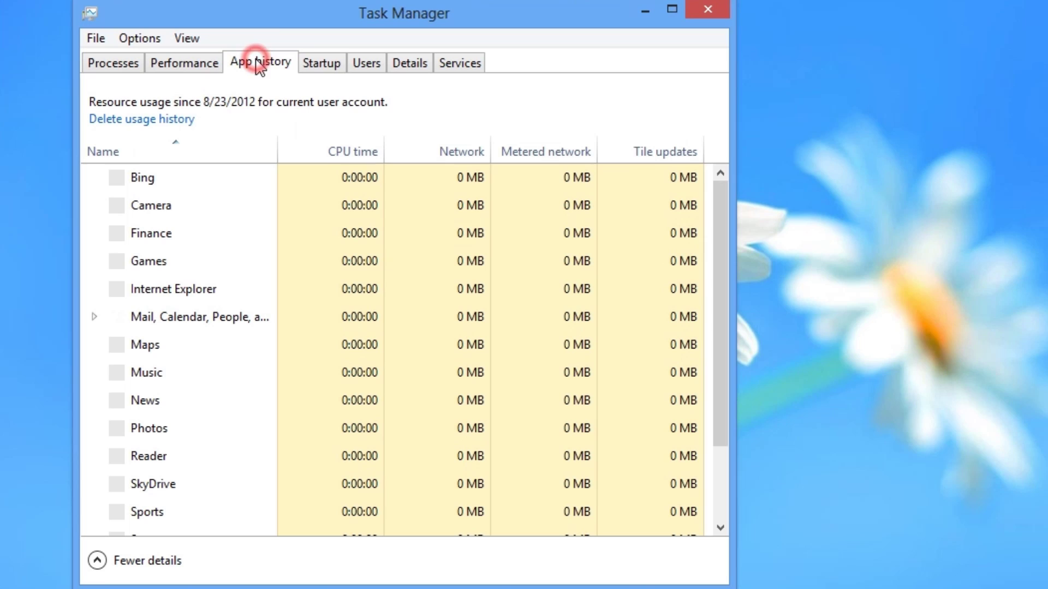
left_click(321, 63)
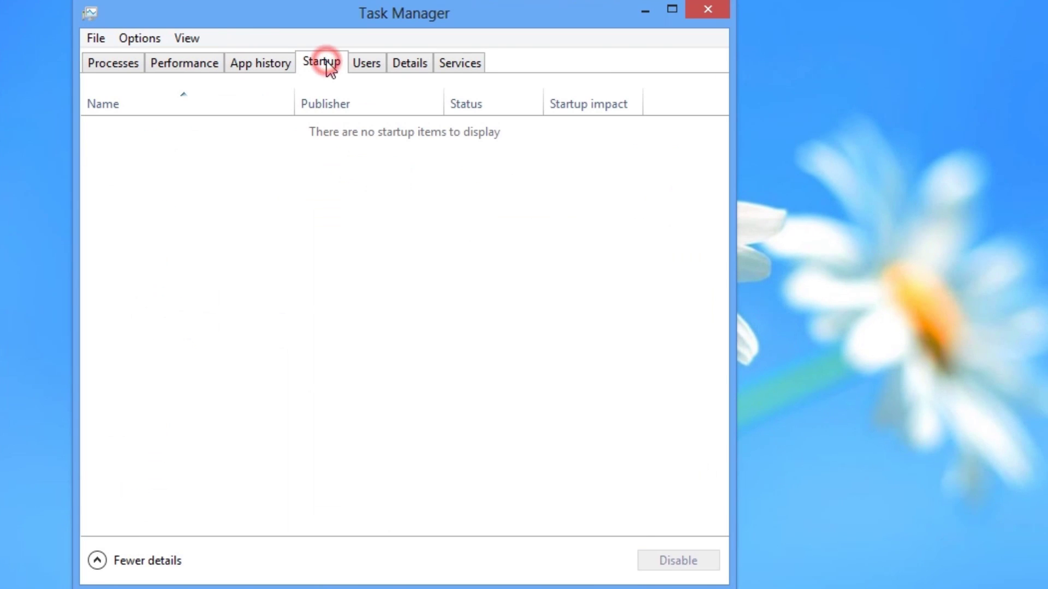
left_click(370, 62)
left_click(406, 63)
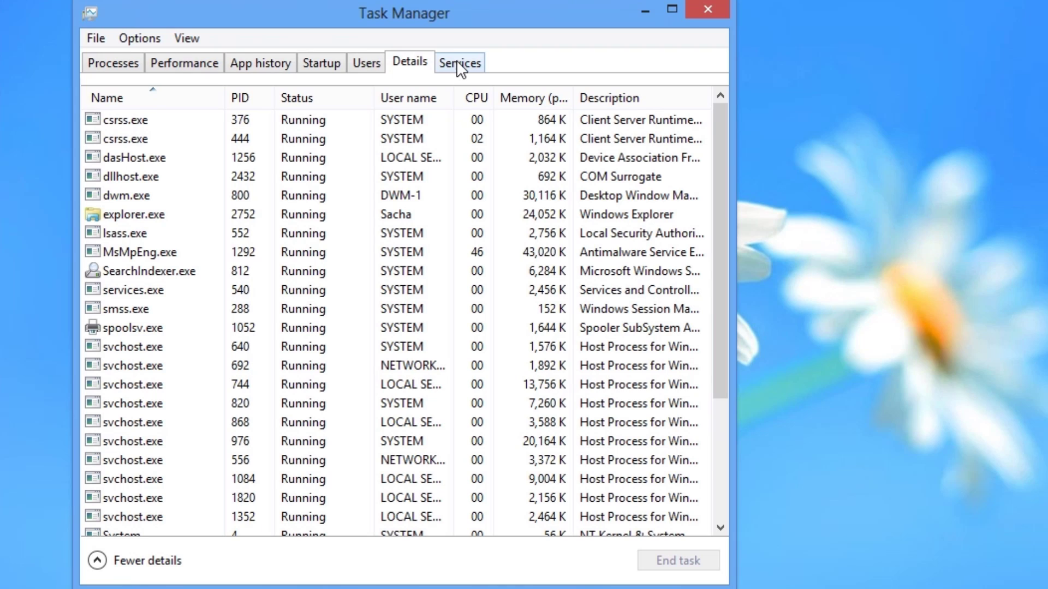
left_click(457, 60)
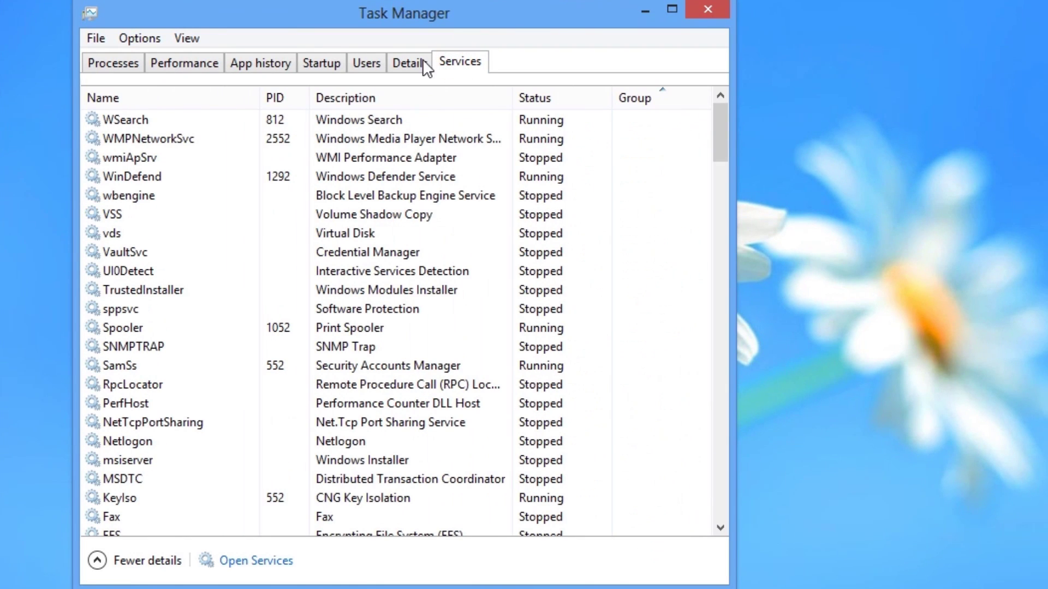
left_click(115, 63)
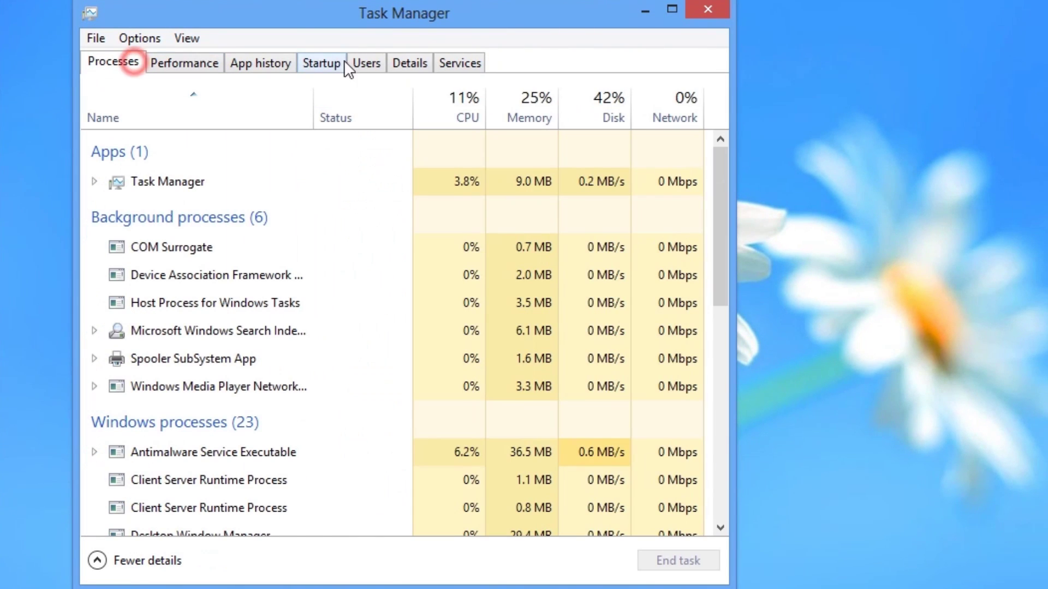
left_click(708, 13)
- Open Command Prompt from the Win+X menu, close it, and reopen the menu
key("super+x")
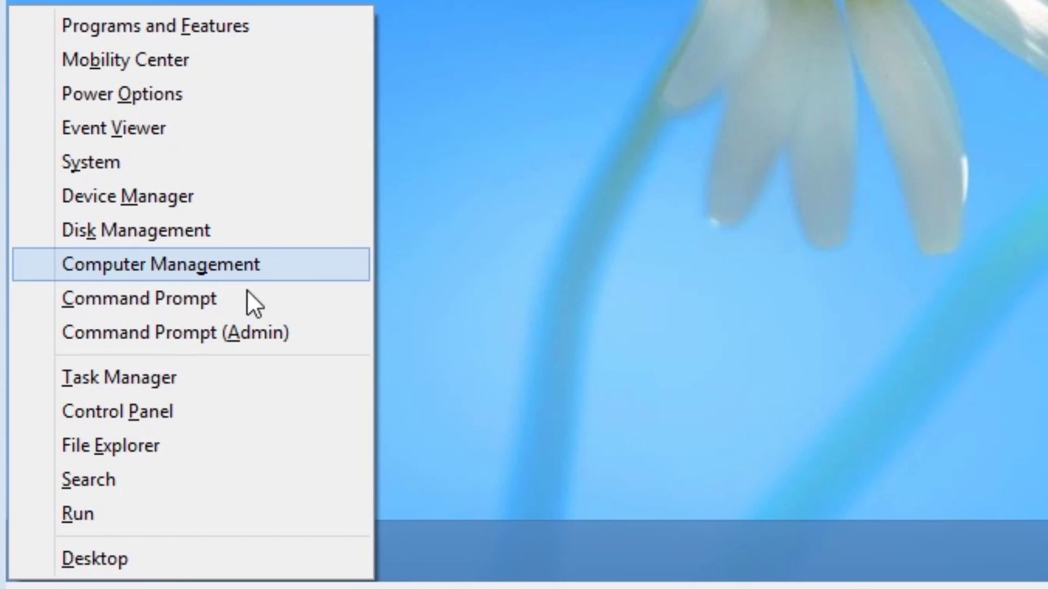
left_click(239, 298)
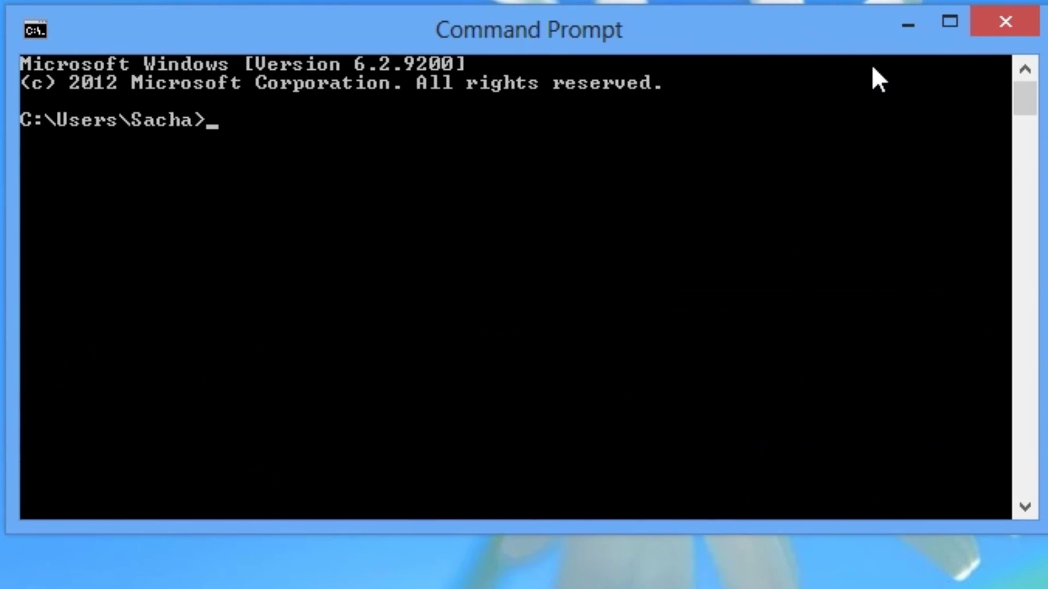
left_click(1004, 22)
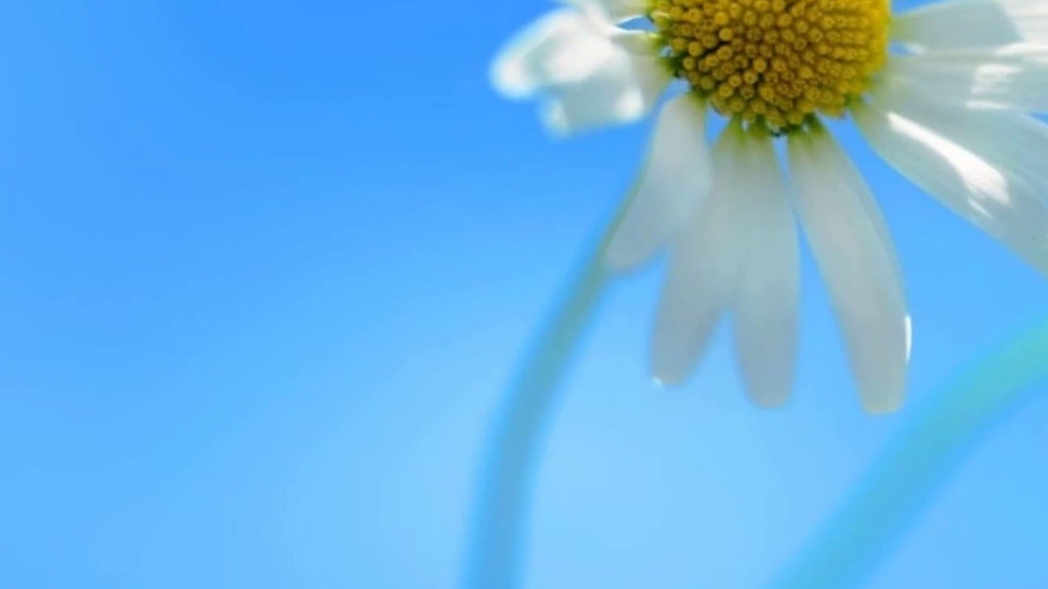
key("super+x")
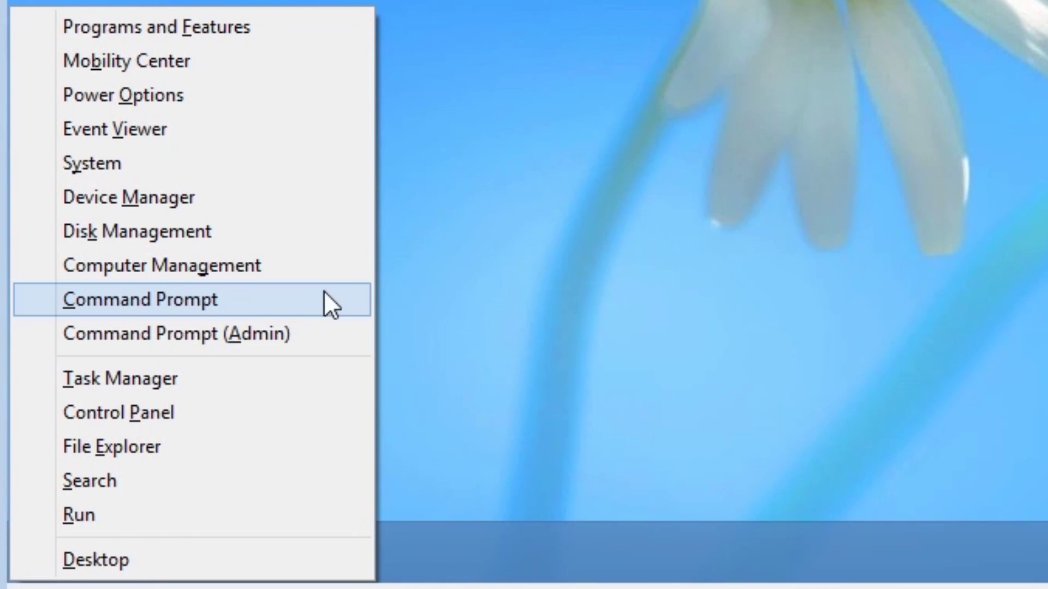
- Launch Computer Management from the Win+X menu
left_click(297, 265)
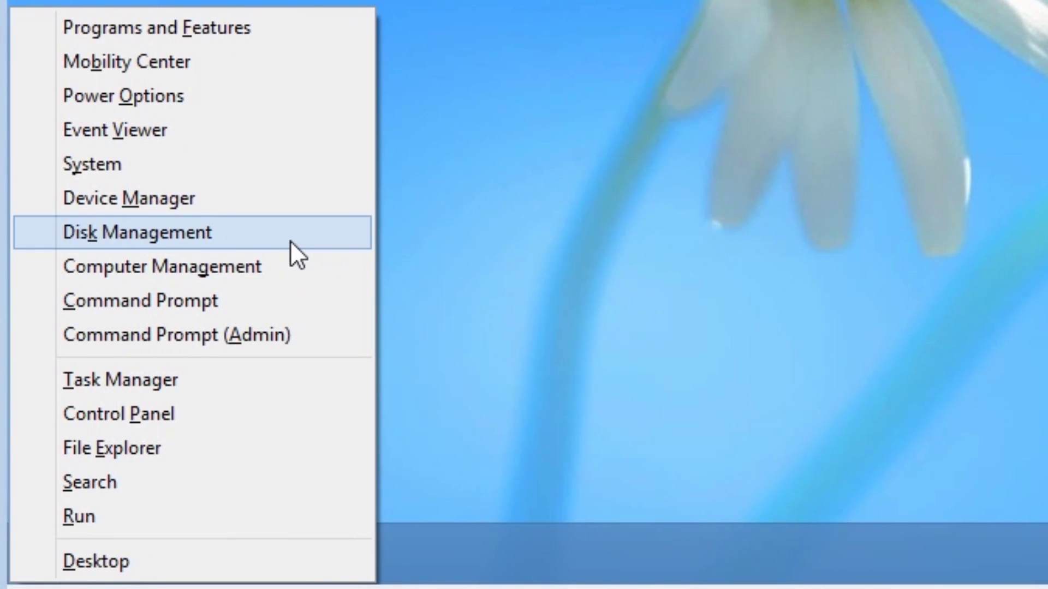
- Launch Disk Management from the Win+X menu
left_click(292, 241)
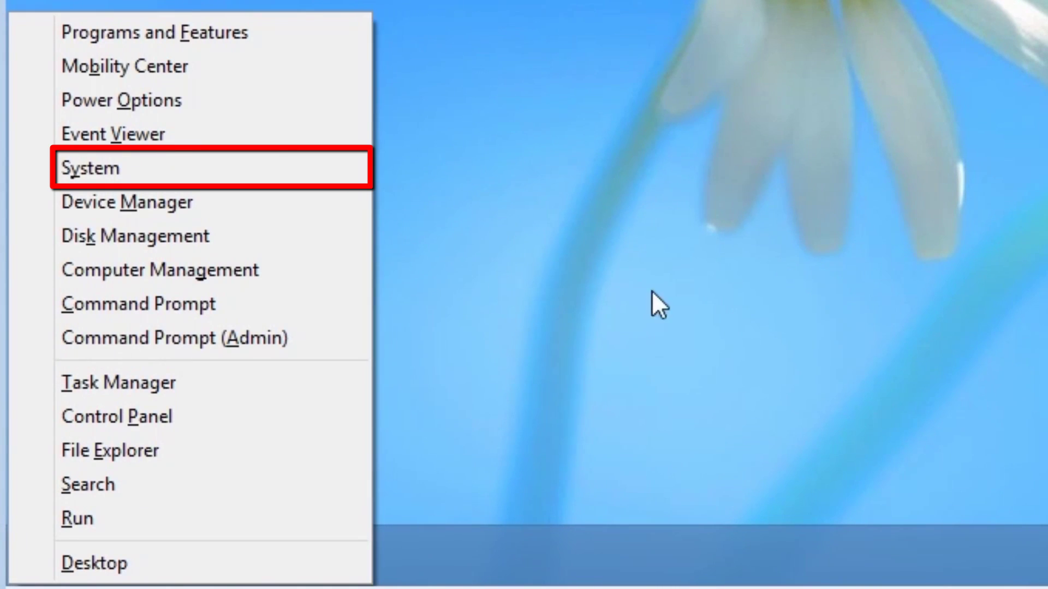
- Open the System page showing Windows 8 Pro details, close it, and reopen Win+X
left_click(273, 168)
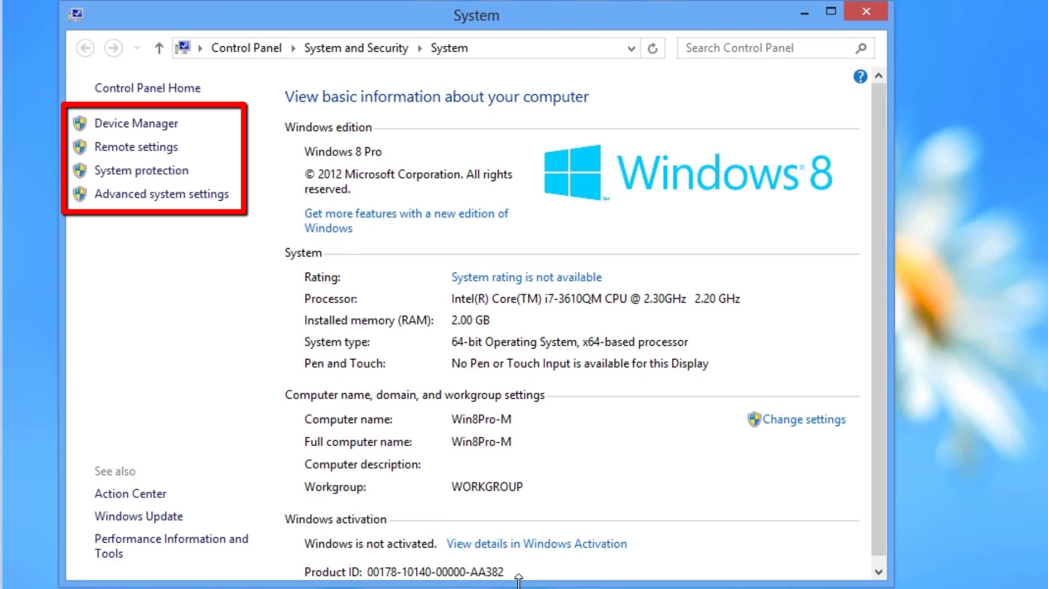
left_click(866, 11)
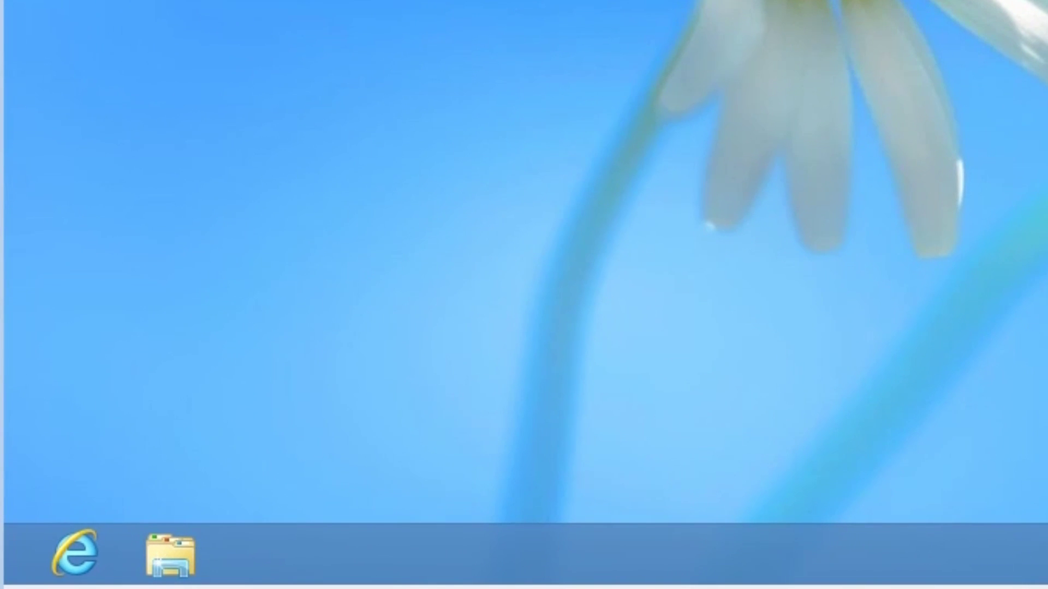
key("super+x")
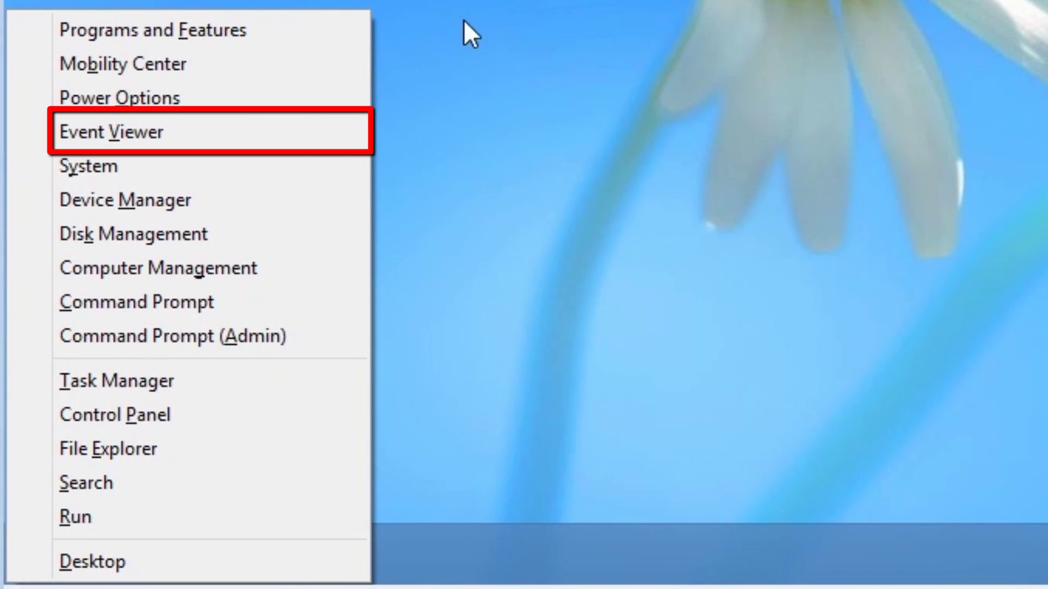
- Open Event Viewer and display the System log under Windows Logs
left_click(246, 121)
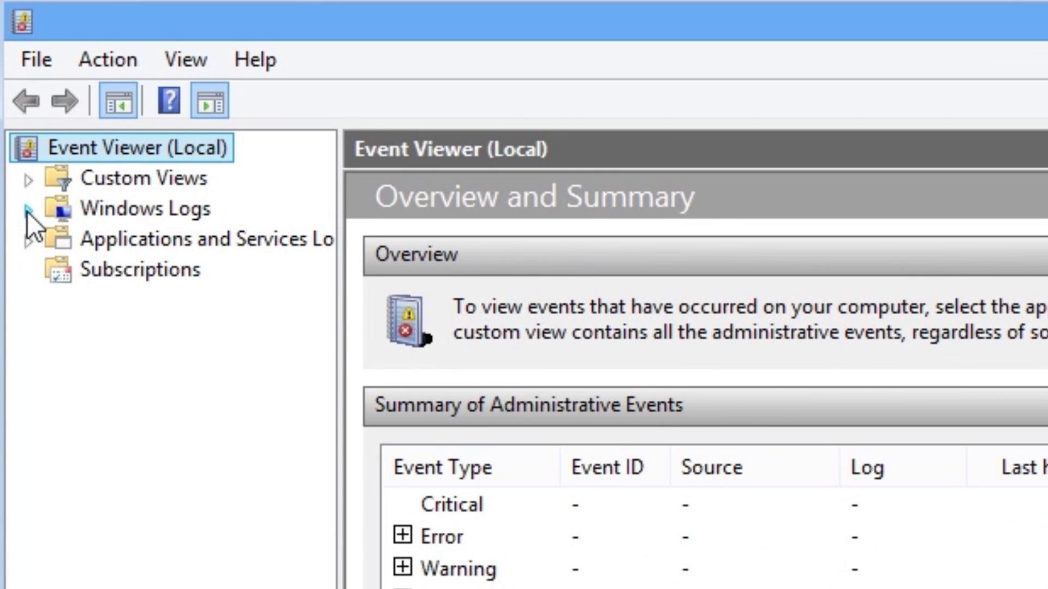
left_click(27, 213)
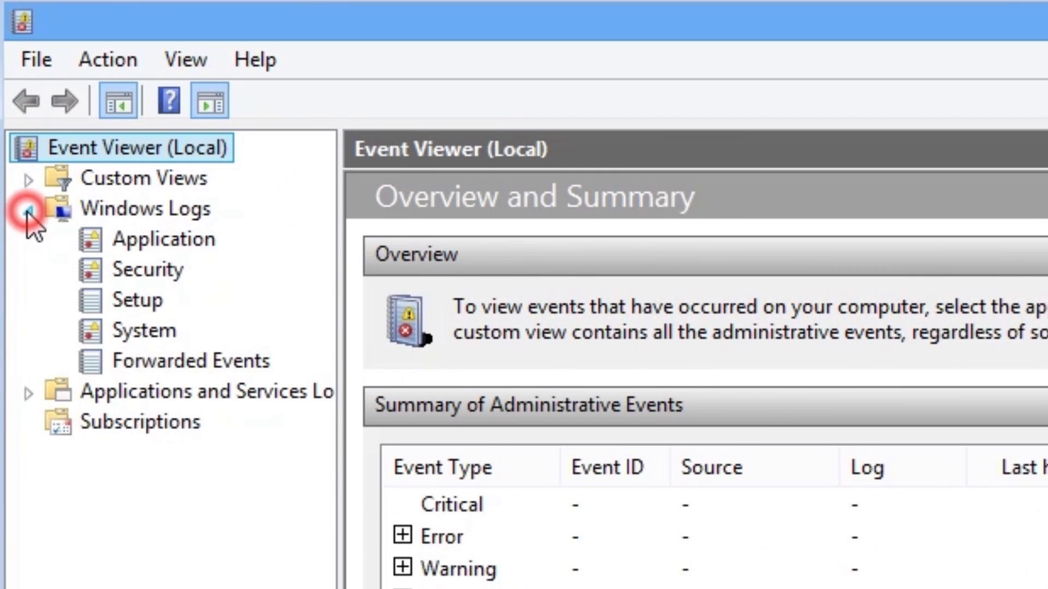
left_click(115, 327)
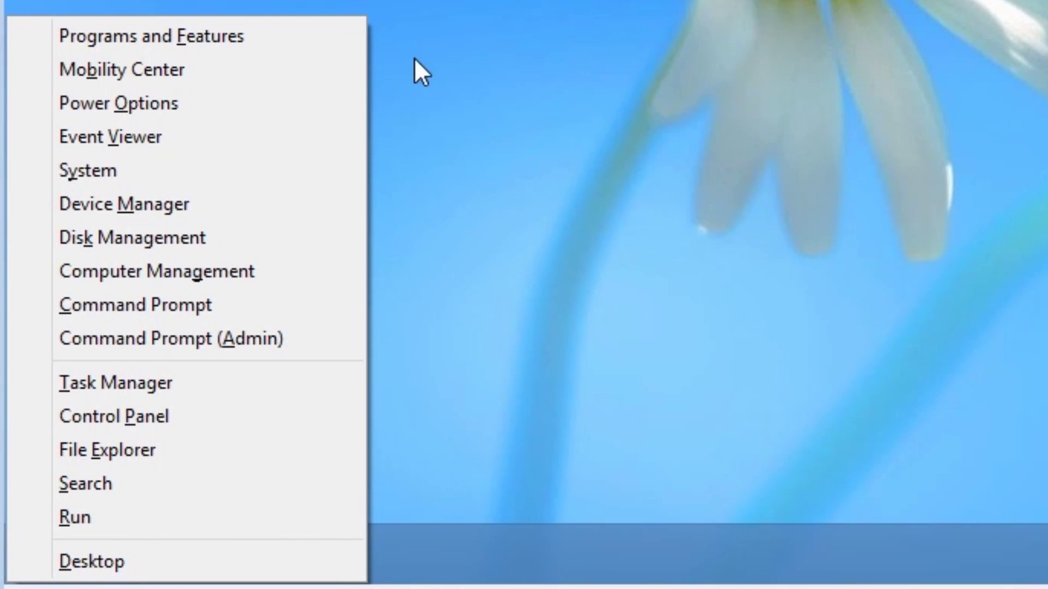
- Open Power Options with its Balanced and Power saver plans, then close it
left_click(263, 106)
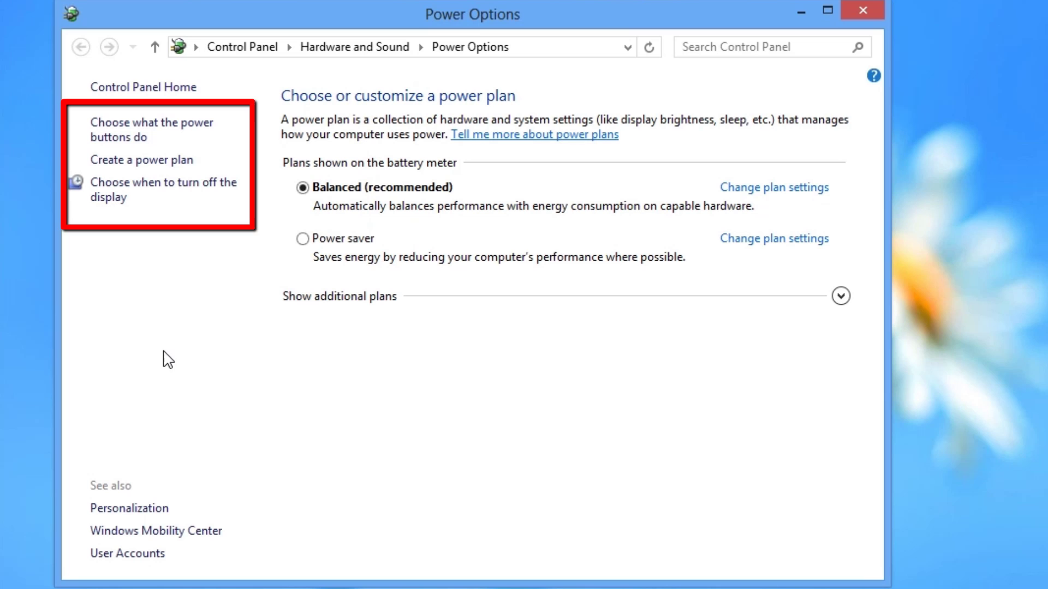
left_click(864, 14)
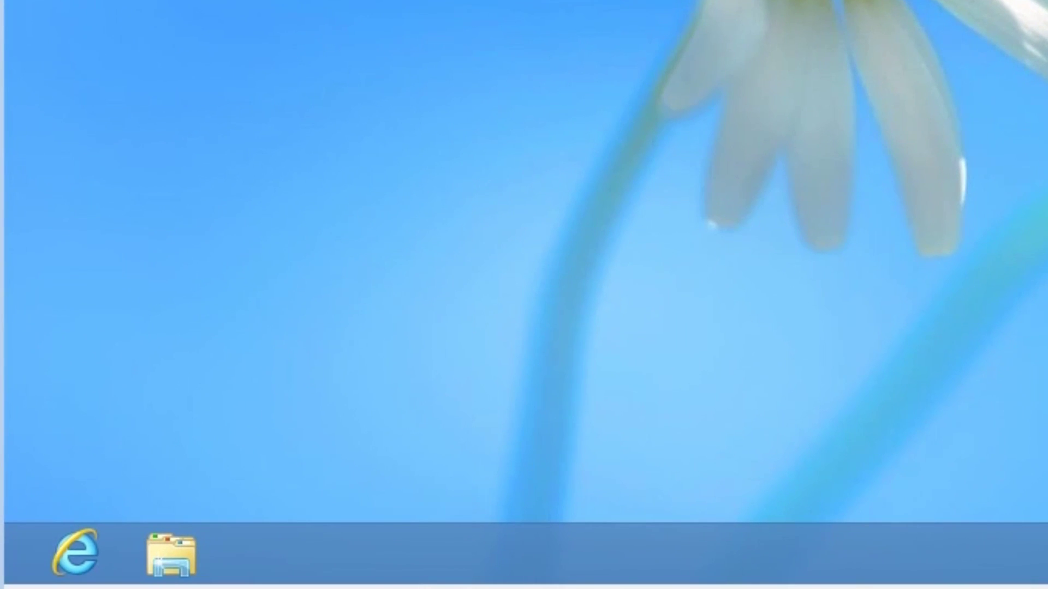
- Launch Windows Mobility Center from the Win+X menu
key("super+x")
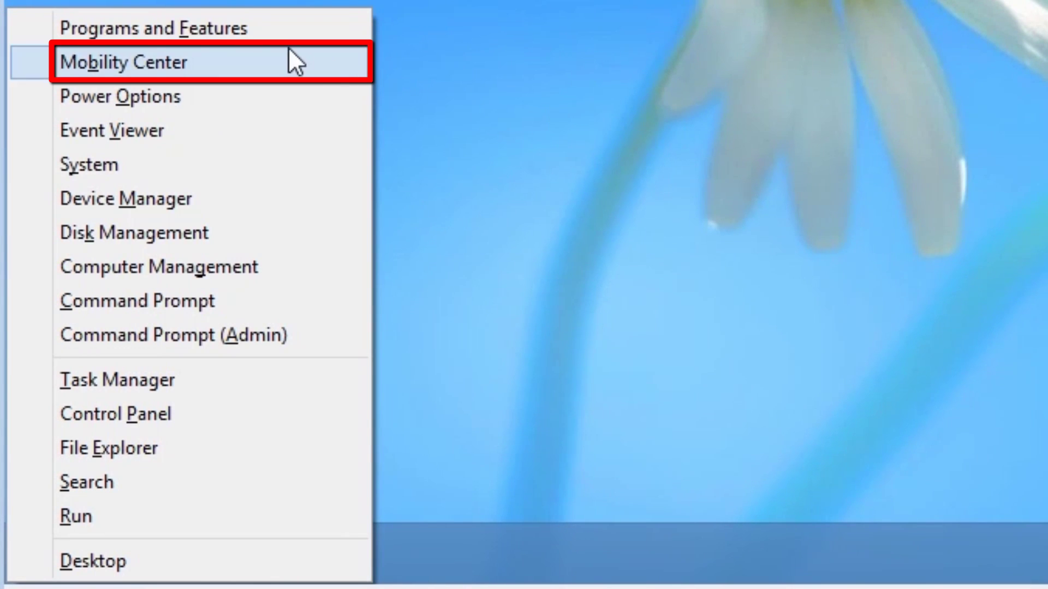
left_click(276, 58)
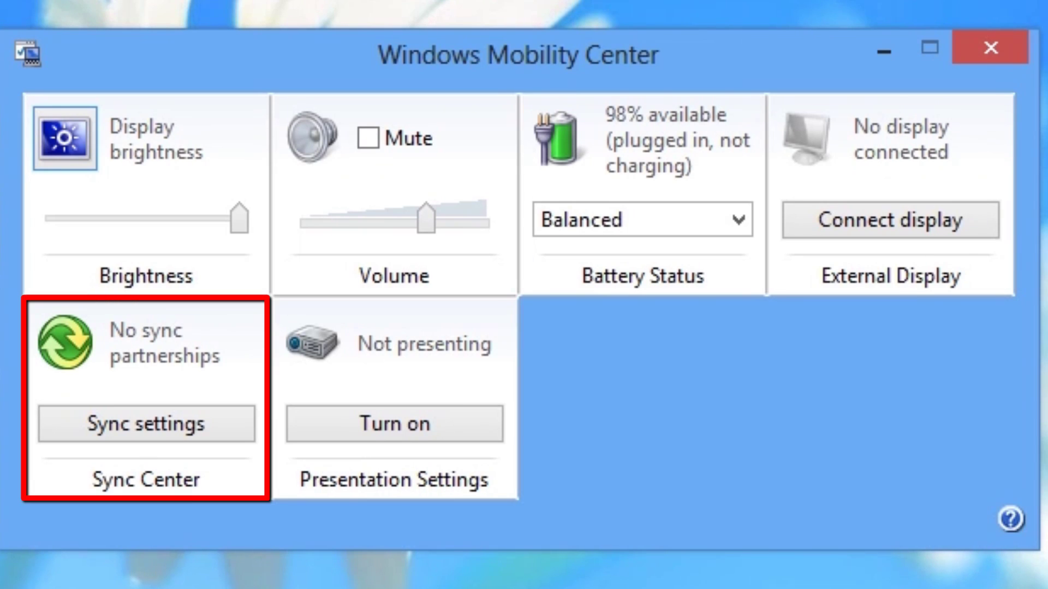
- Close Mobility Center and open Programs and Features from the Win+X menu
left_click(989, 47)
key("super+x")
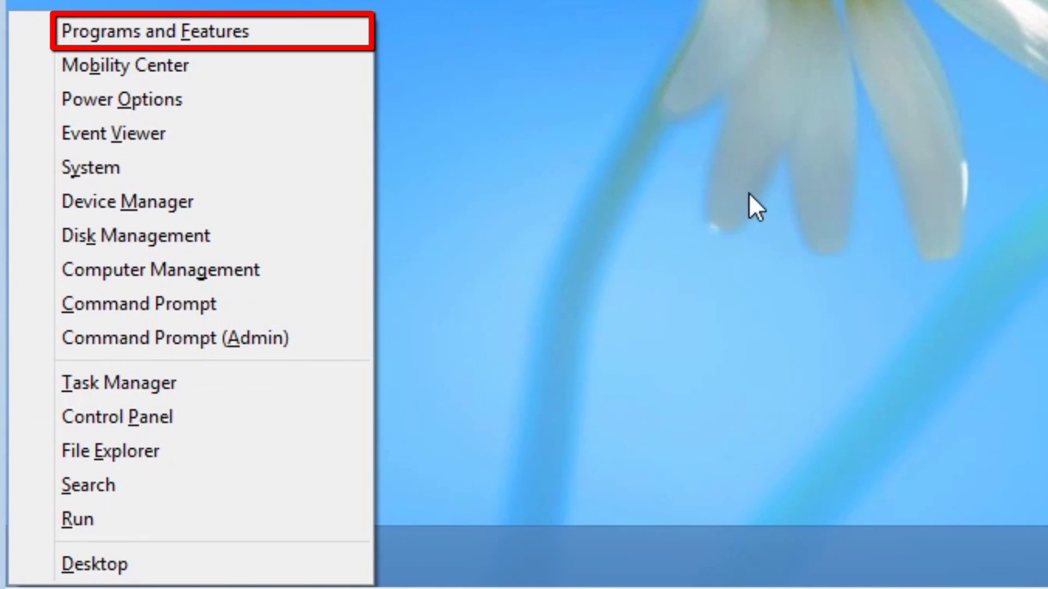
left_click(288, 33)
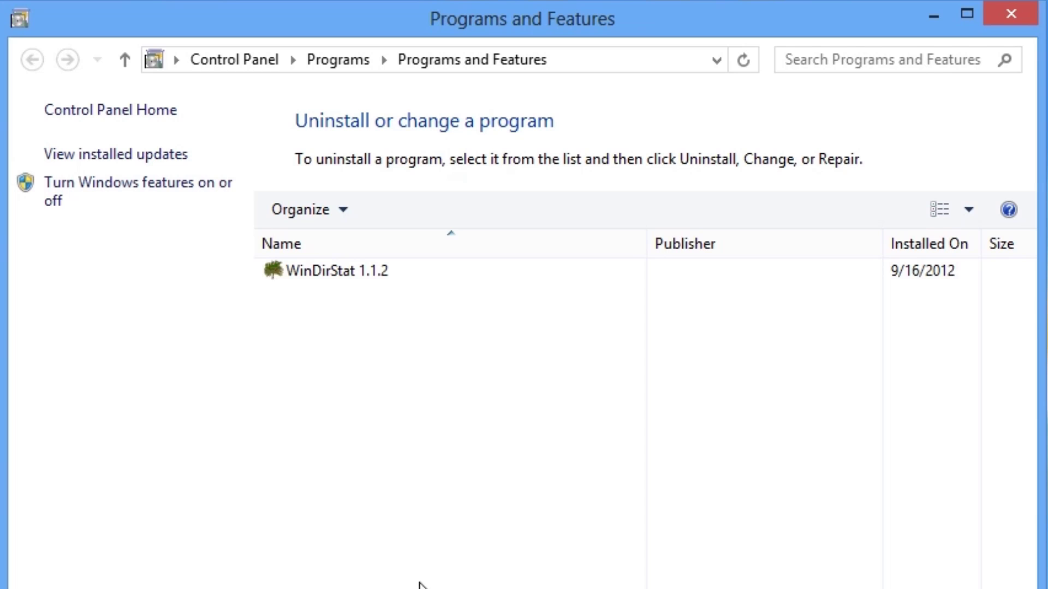
- Select WinDirStat 1.1.2 in the programs list, close it, and bring back the Win+X menu
left_click(366, 270)
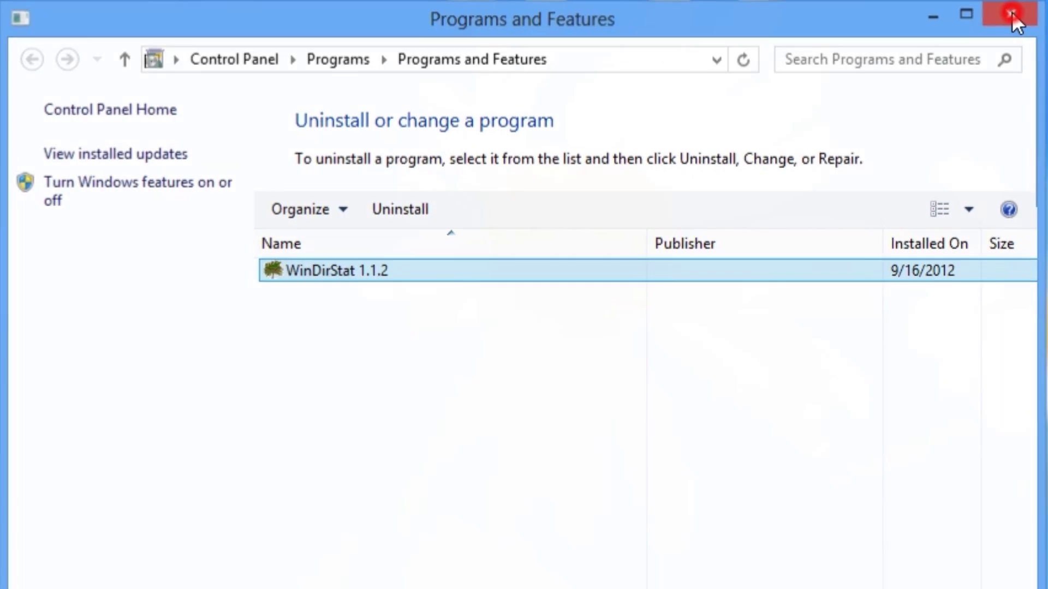
left_click(1011, 12)
key("super+x")
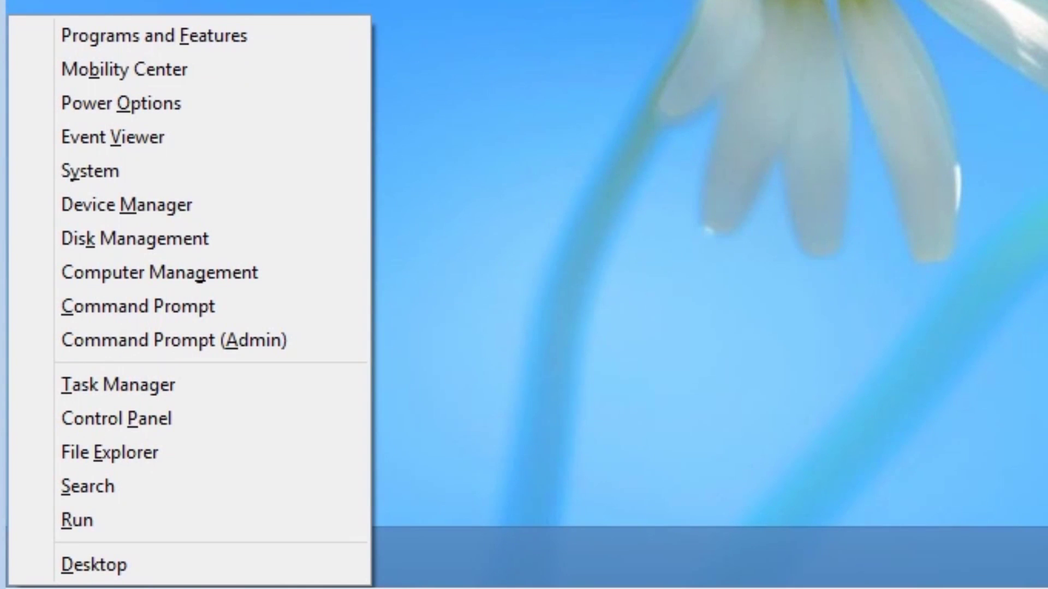